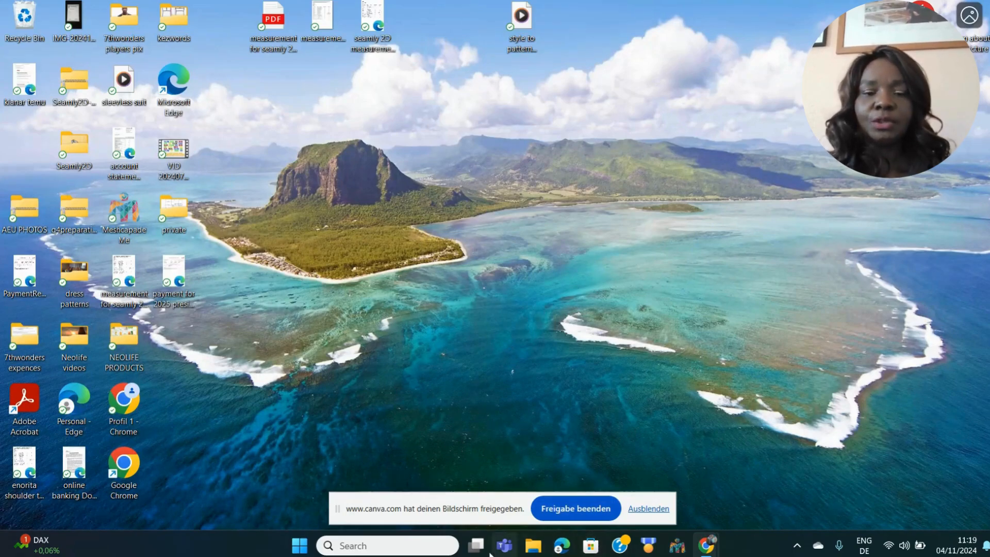
Launch Seamly2D from the recent apps in the Windows search
click(298, 549)
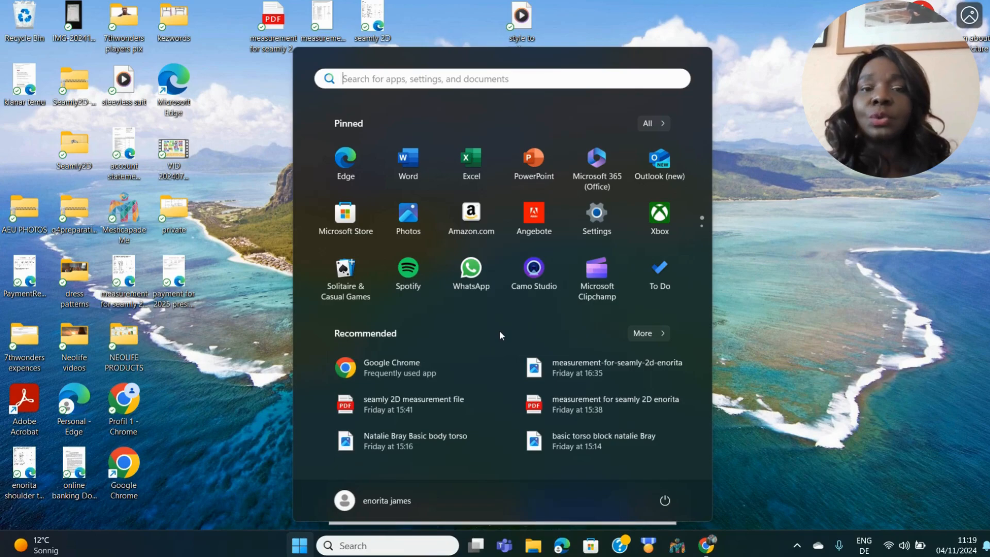
click(365, 80)
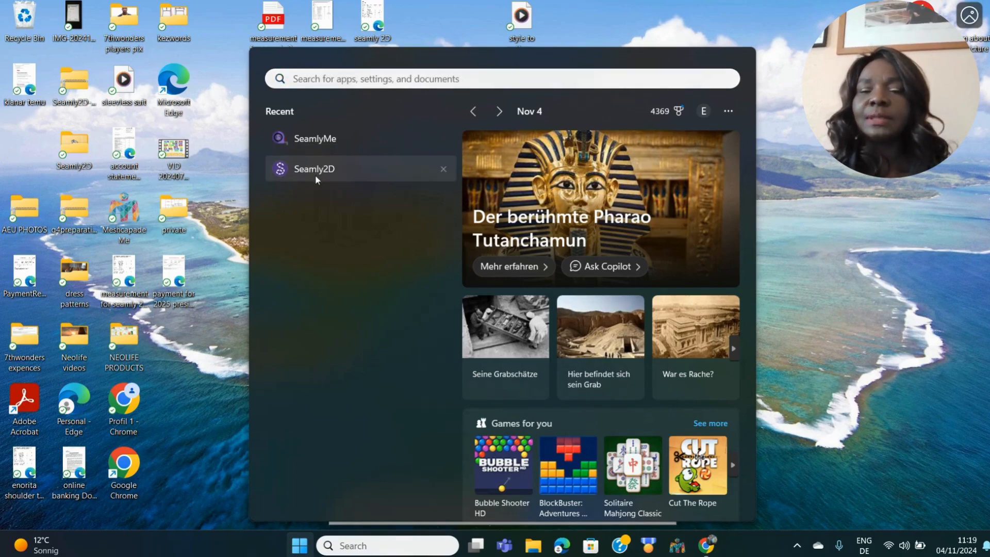
click(315, 177)
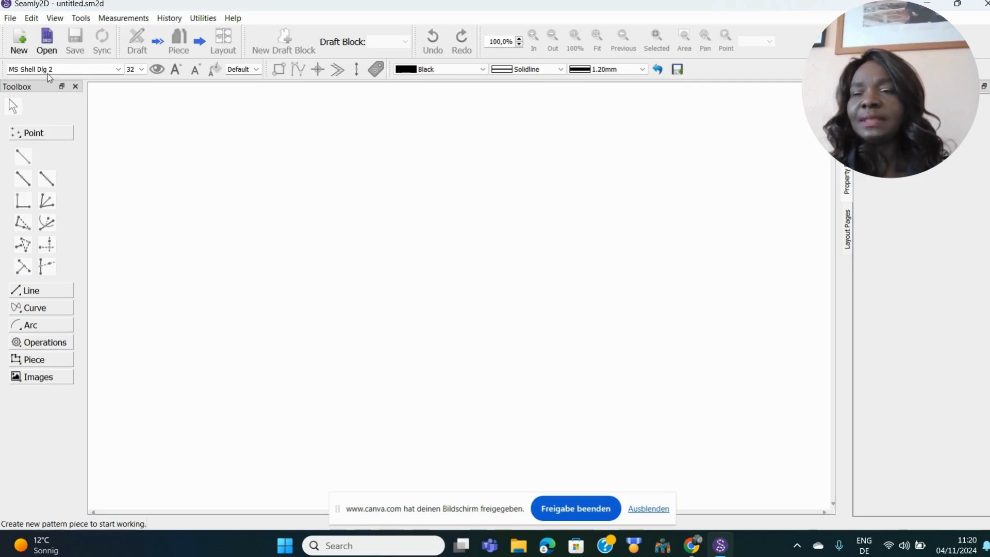
Dismiss the new pattern setup without creating a draft block, and open SeamlyMe for managing measurements
click(18, 41)
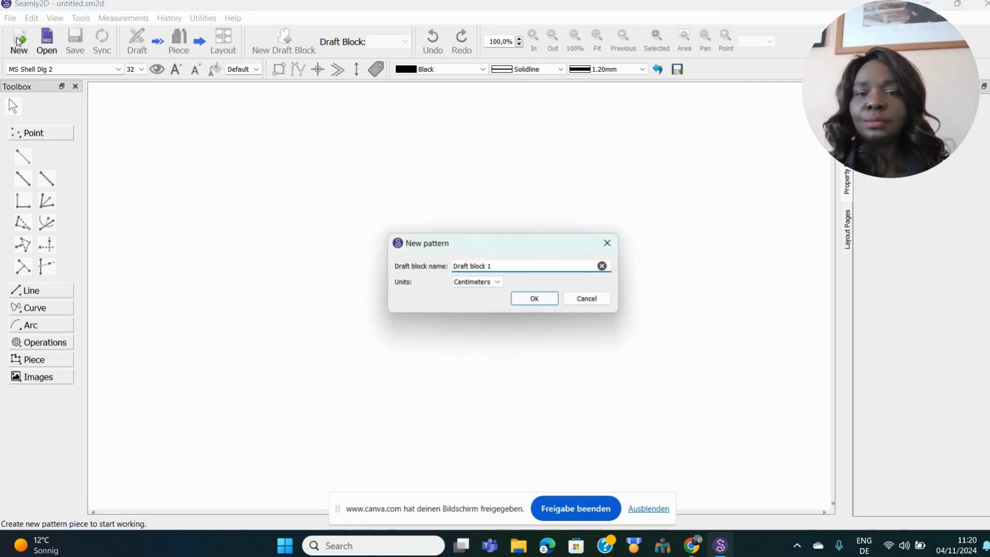
click(608, 243)
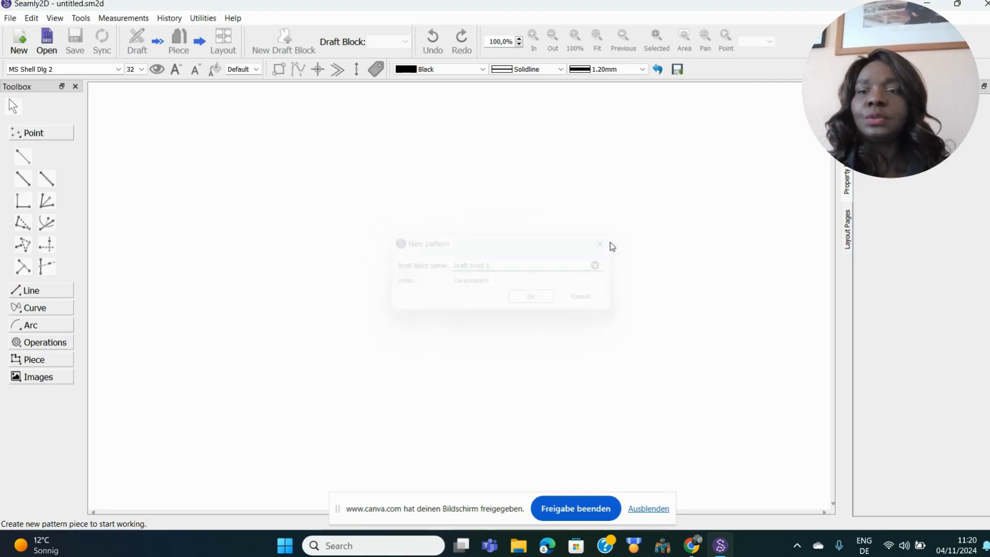
click(133, 21)
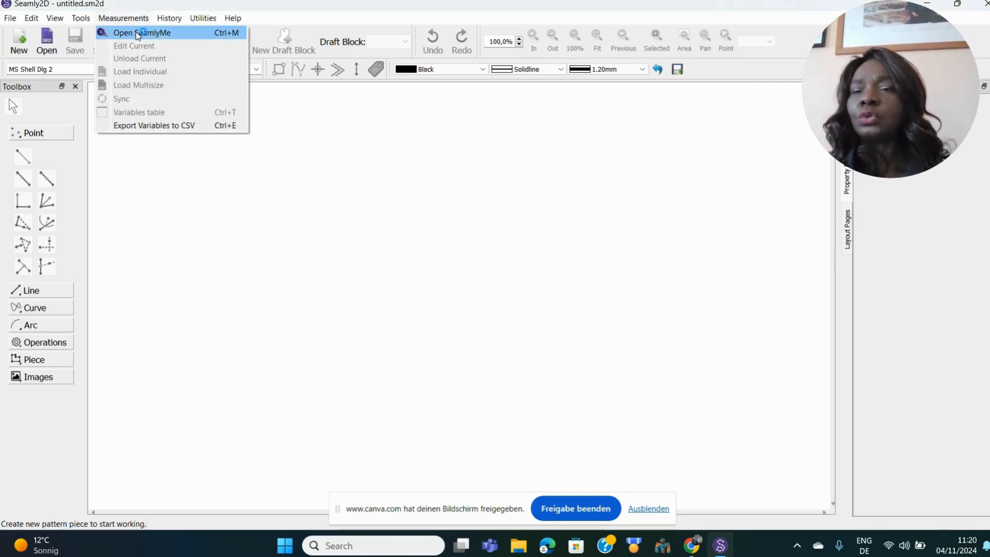
click(138, 33)
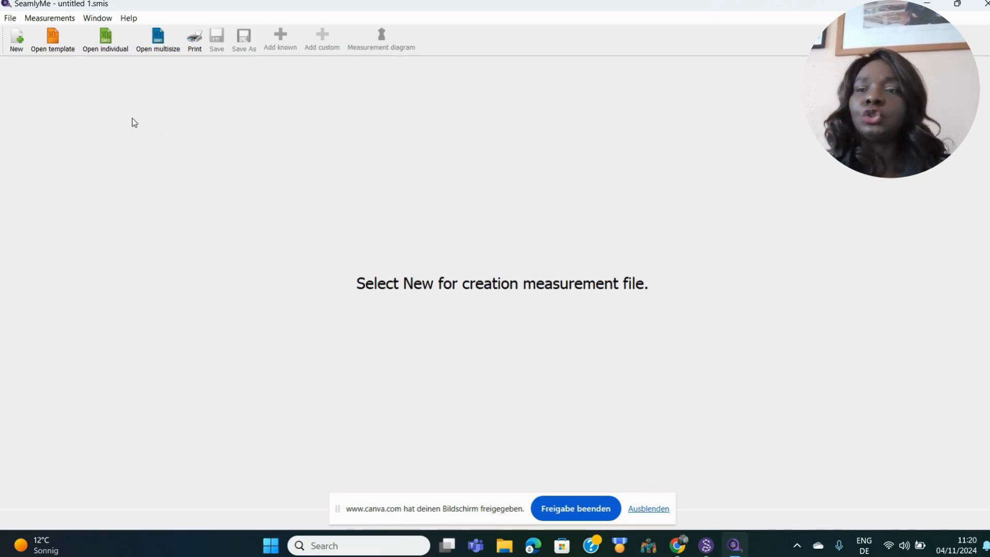
click(20, 42)
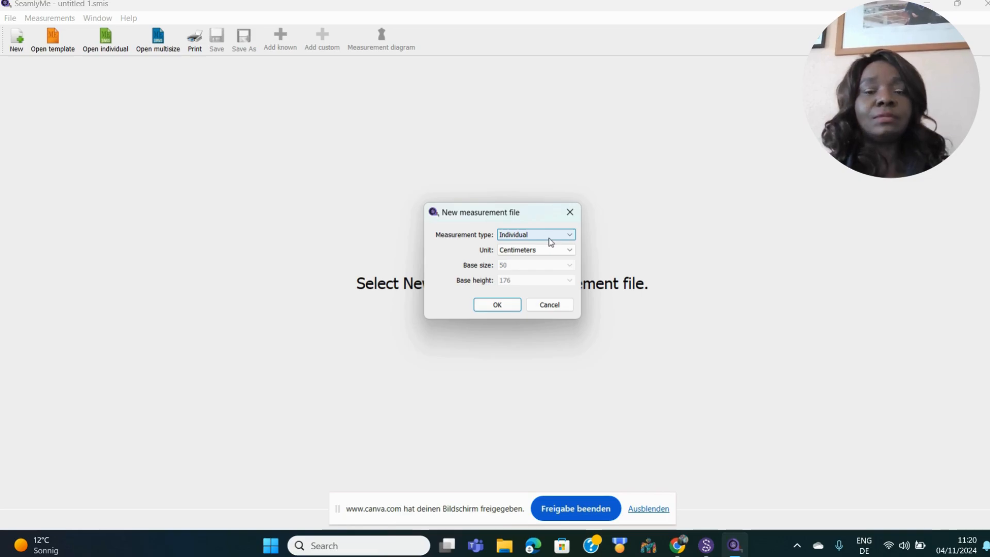
click(571, 236)
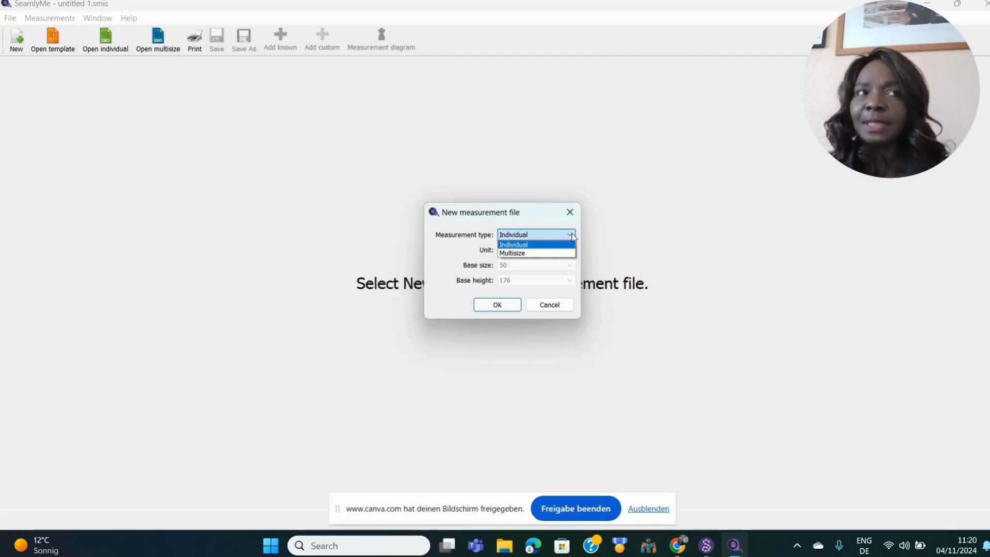
click(544, 245)
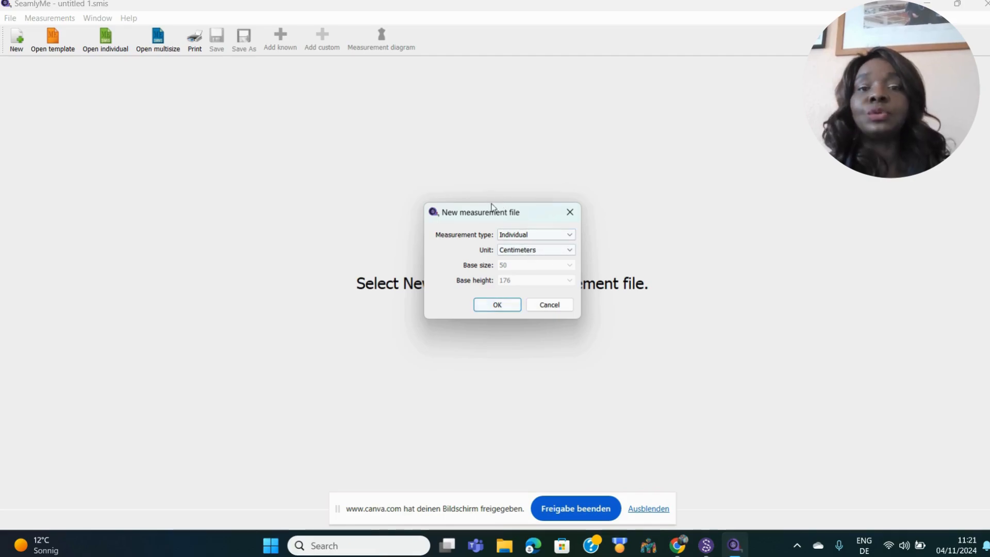
click(570, 213)
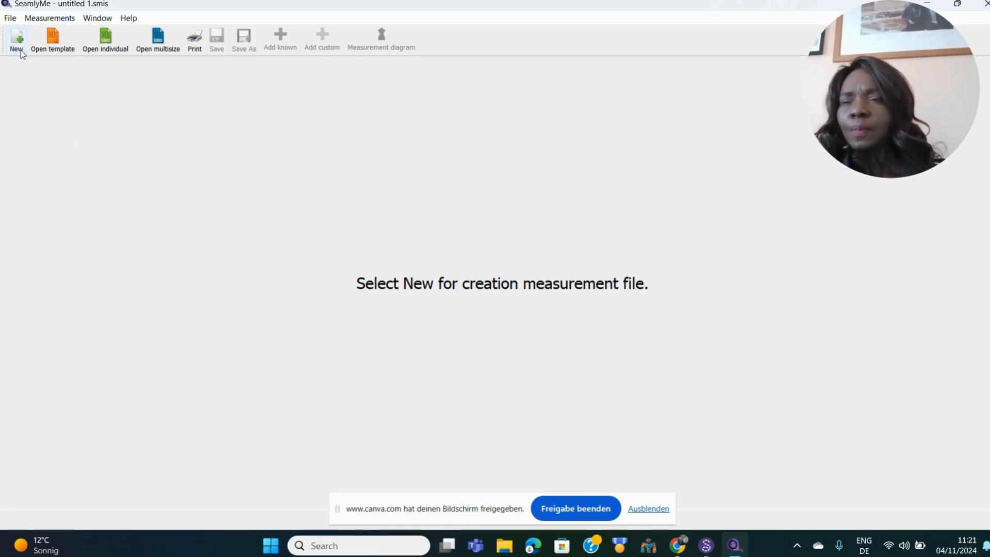
Open the existing individual measurement file for the shoulder hip bodies pattern
click(11, 19)
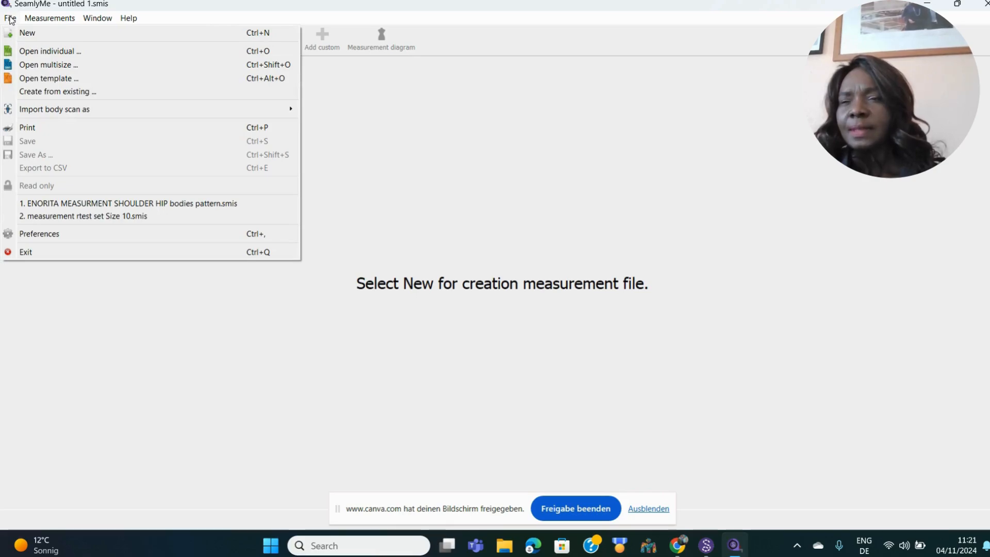
click(30, 50)
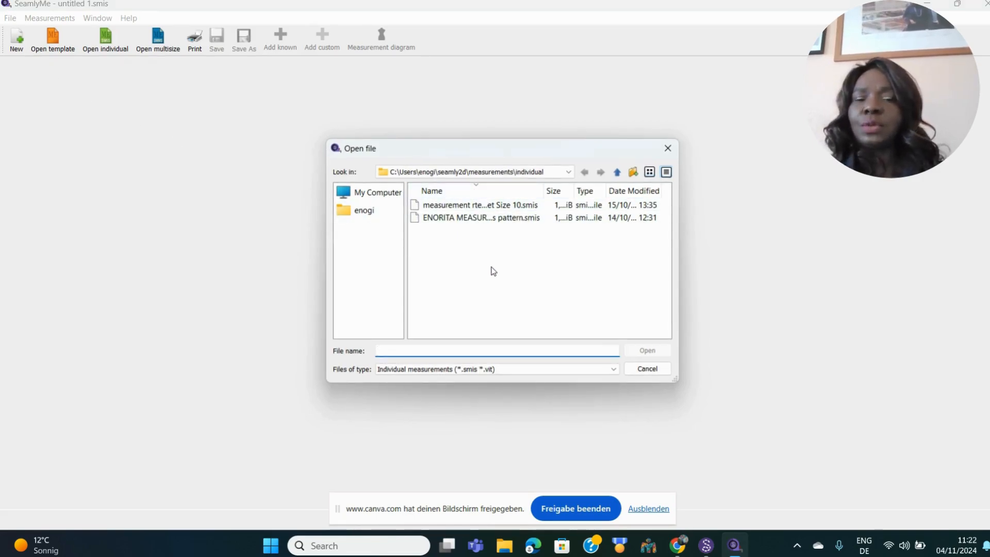
click(501, 221)
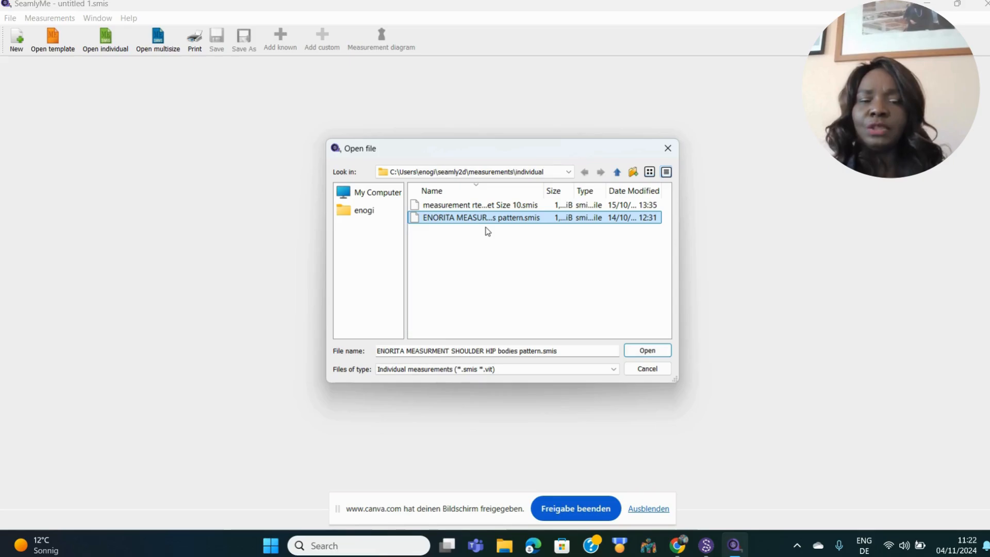
click(652, 353)
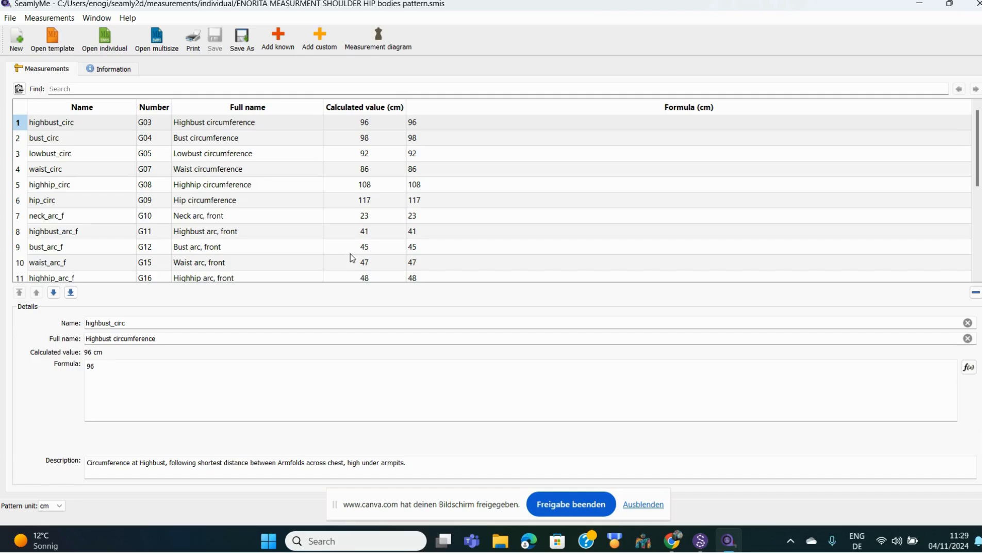
Open the known measurements database and examine its categories from A. Direct Height through H. Vertical, including the measurements already selected
click(280, 40)
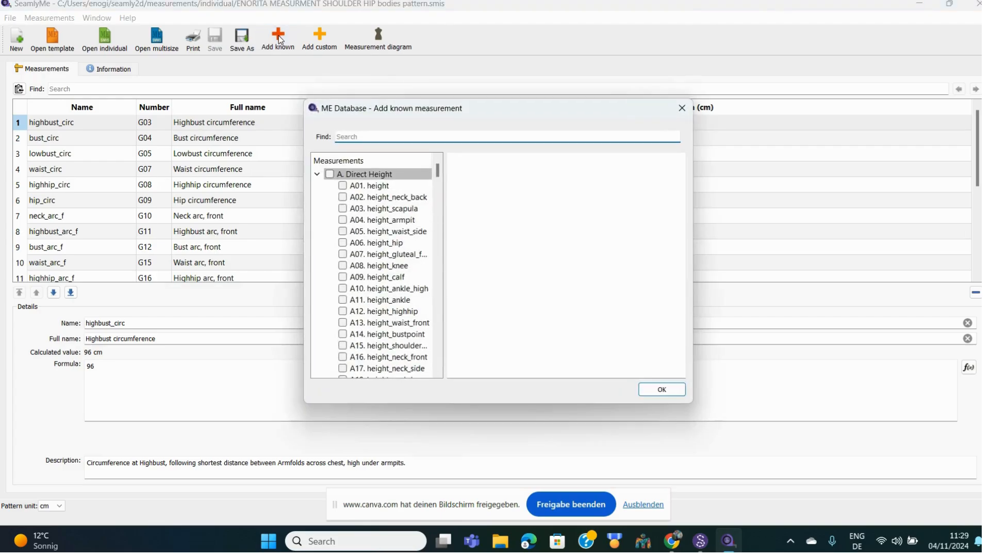
click(393, 177)
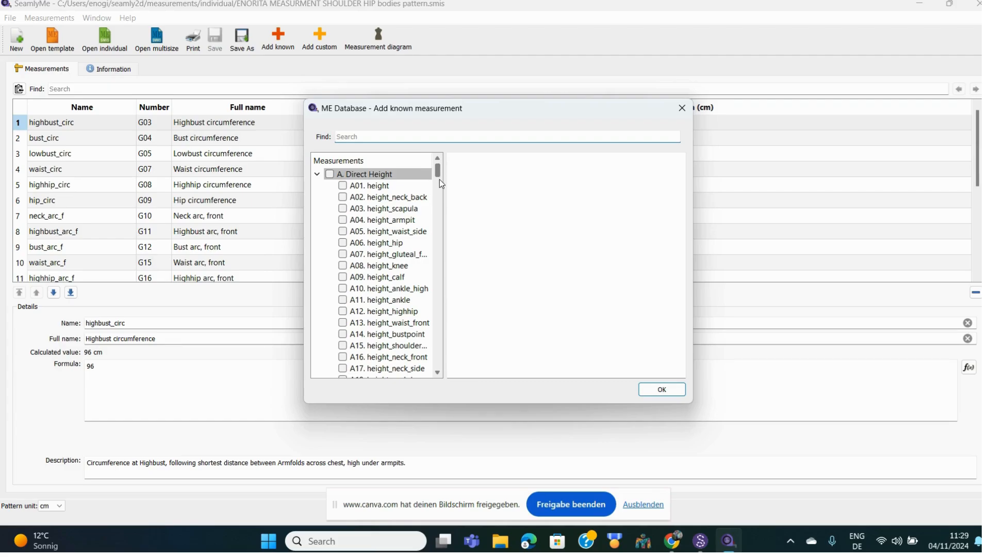
drag(437, 171, 439, 188)
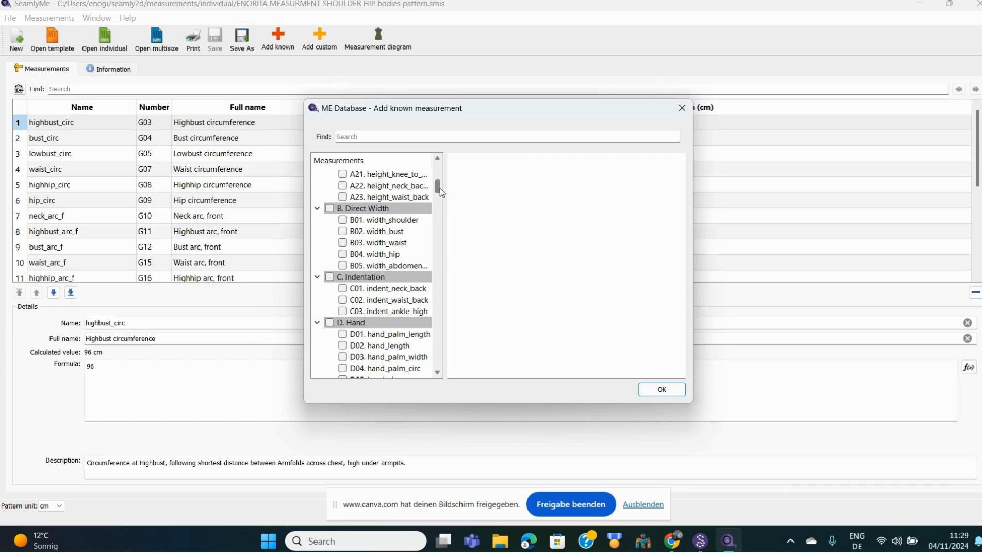
drag(440, 188, 443, 214)
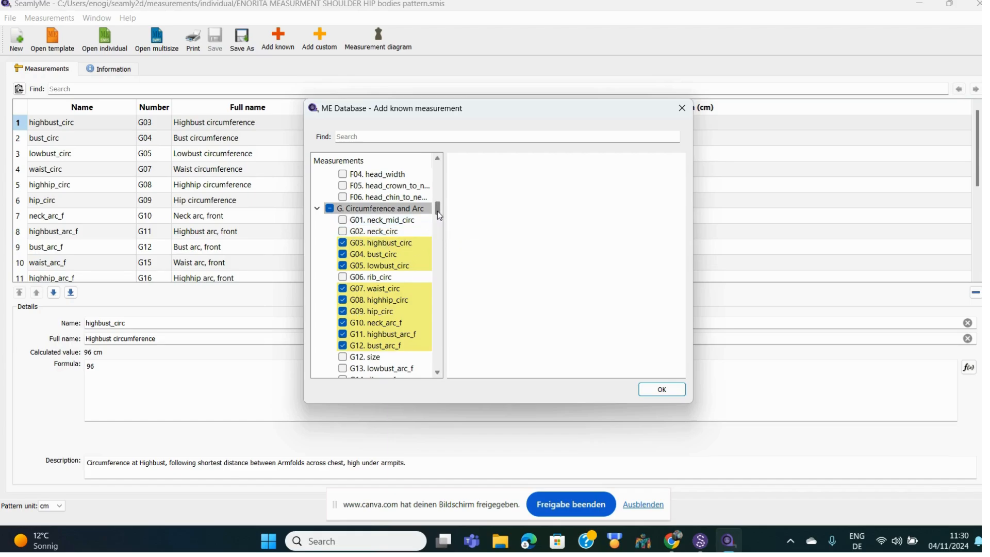
drag(437, 211, 441, 227)
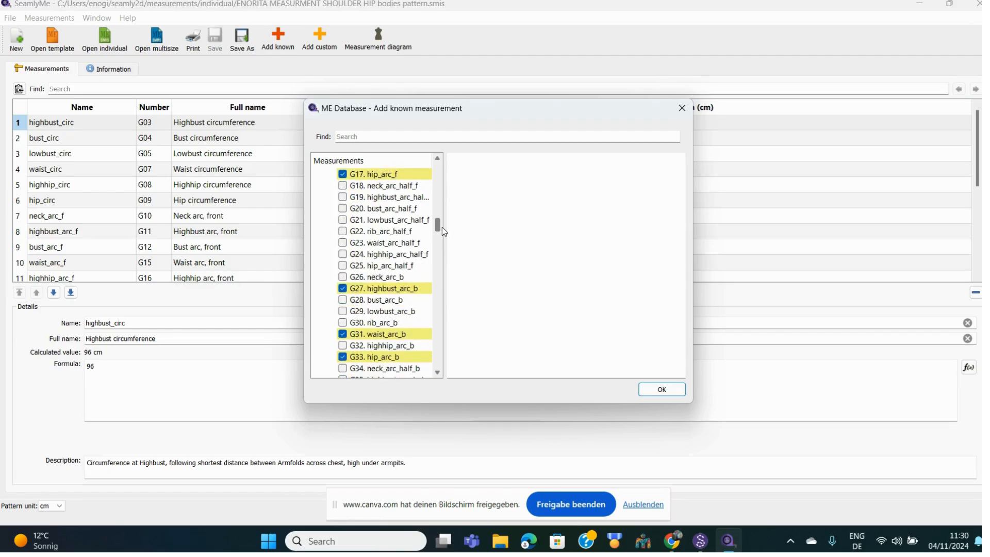
drag(441, 227, 442, 228)
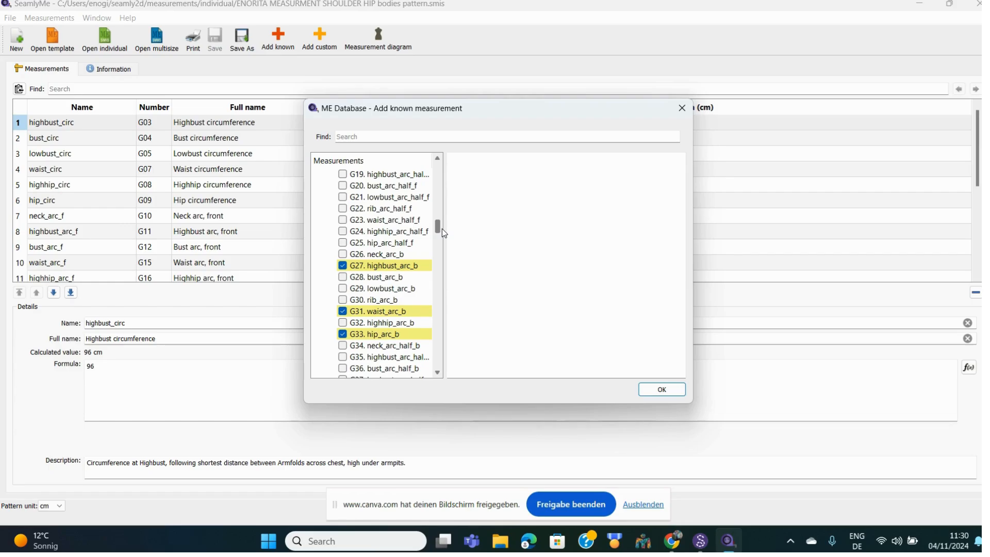
drag(442, 228, 444, 234)
scroll(444, 234, down, 3)
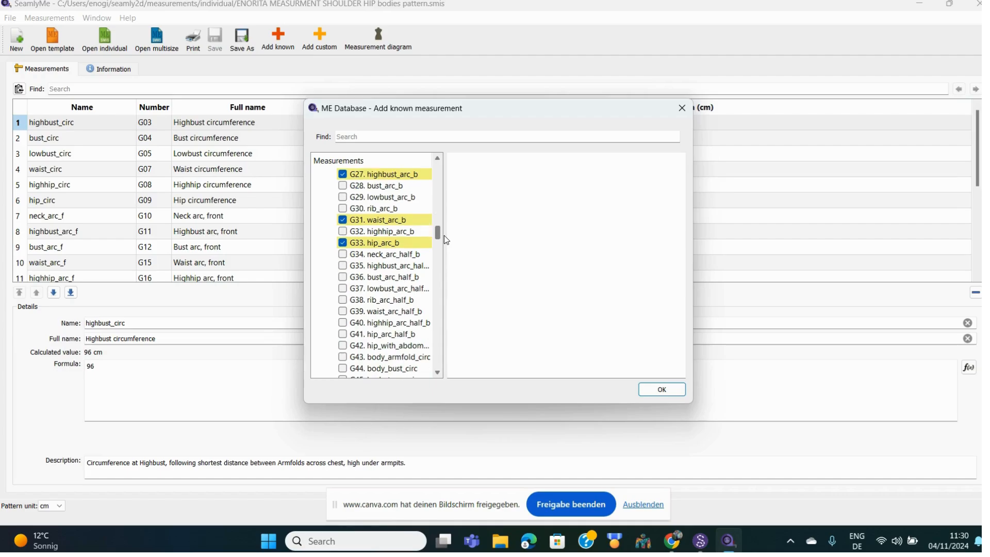
scroll(447, 242, down, 1)
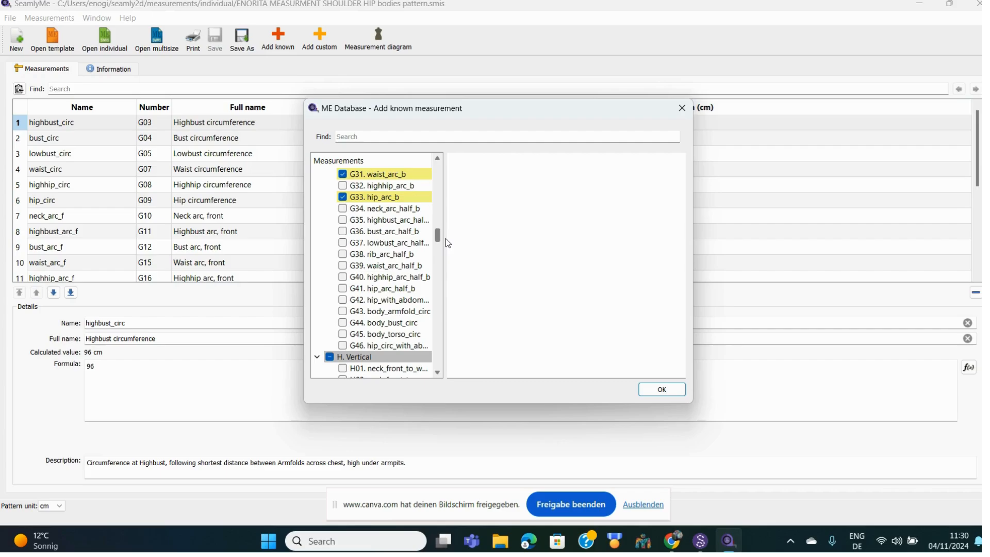
scroll(445, 239, down, 2)
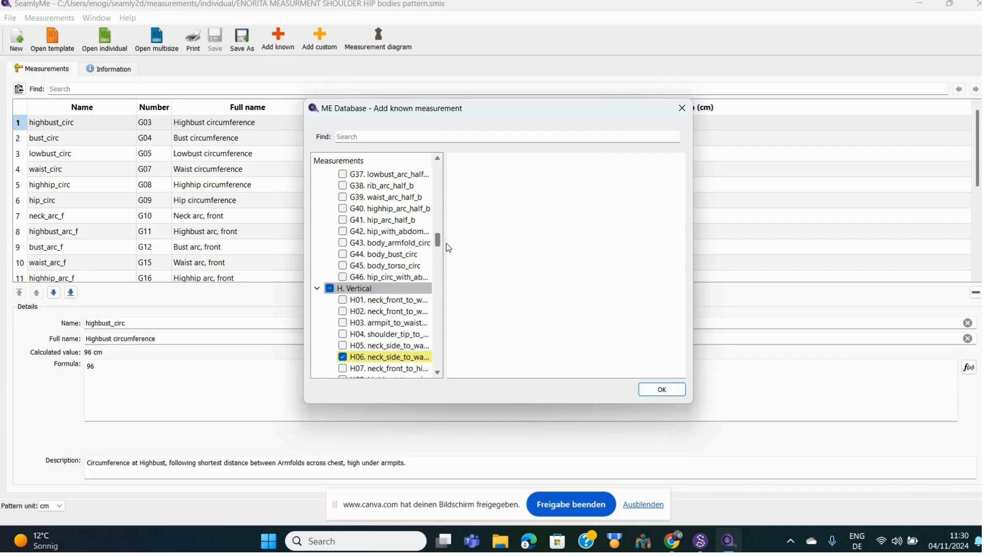
scroll(447, 243, down, 2)
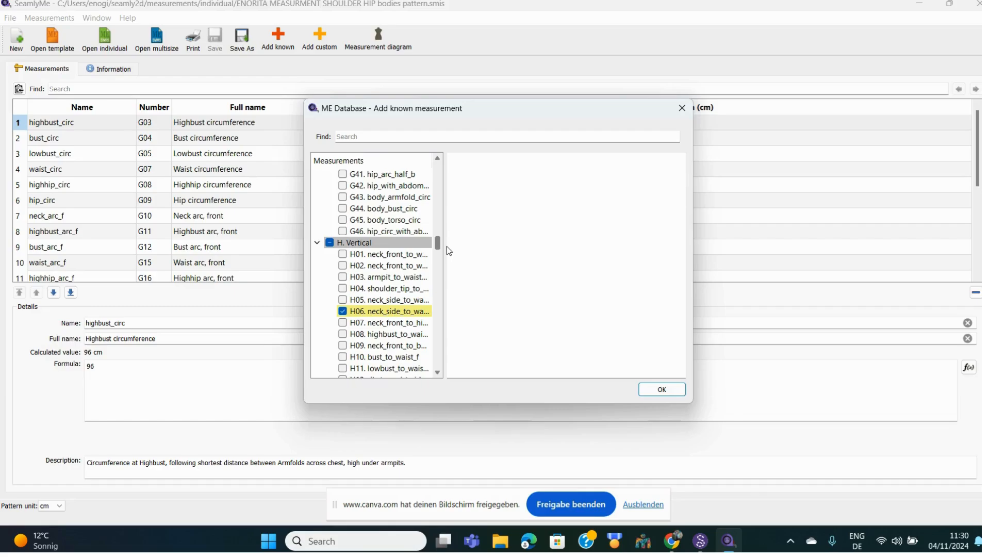
scroll(447, 246, down, 2)
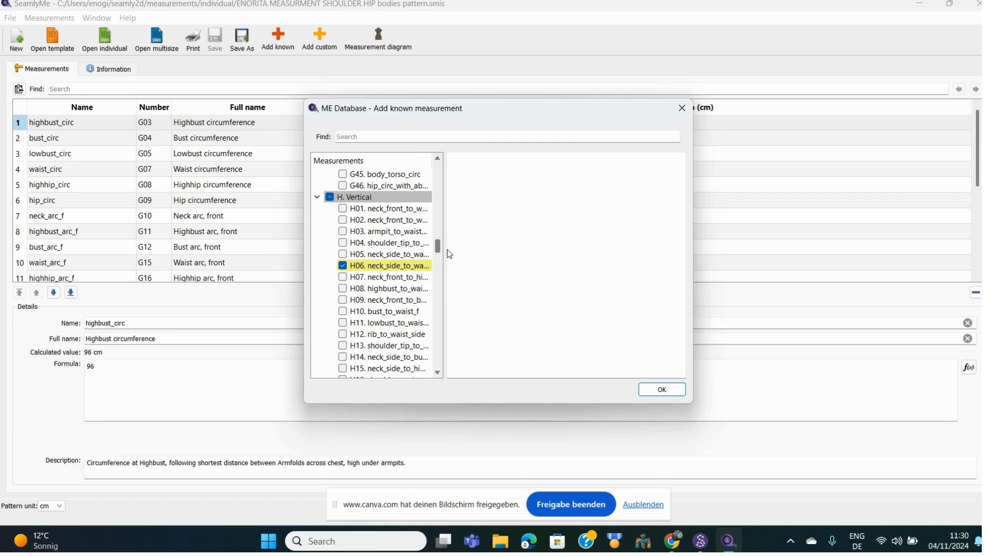
scroll(447, 249, up, 1)
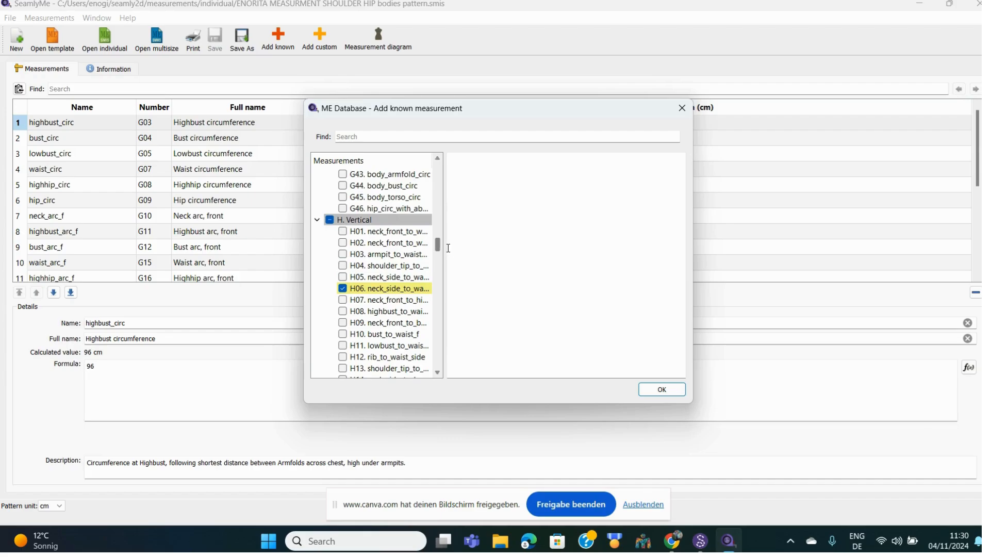
View the diagrams for H09 Neck Front to Bust Front and H07 Neck Front to Highbust Front, and browse on to I. Horizontal
click(404, 324)
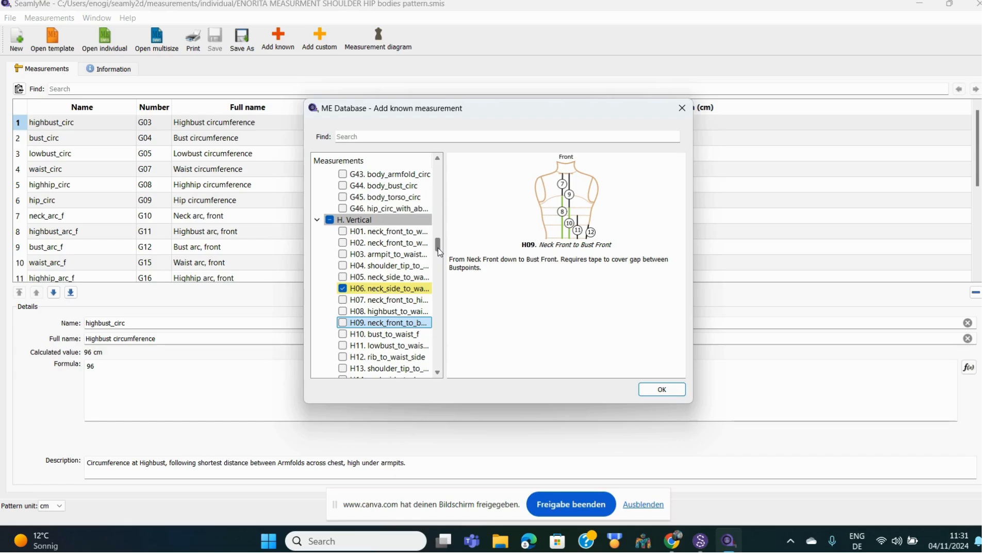
click(417, 300)
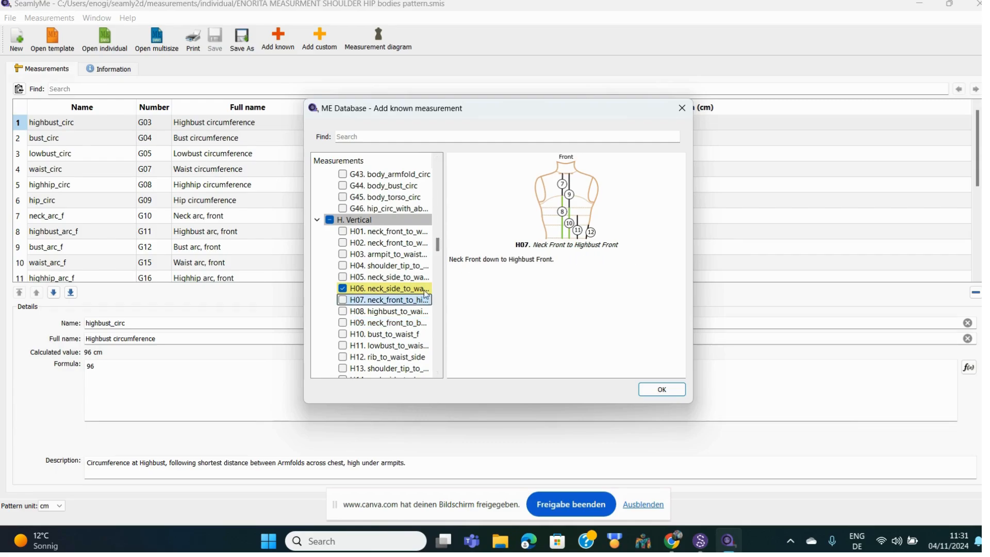
drag(438, 249, 443, 260)
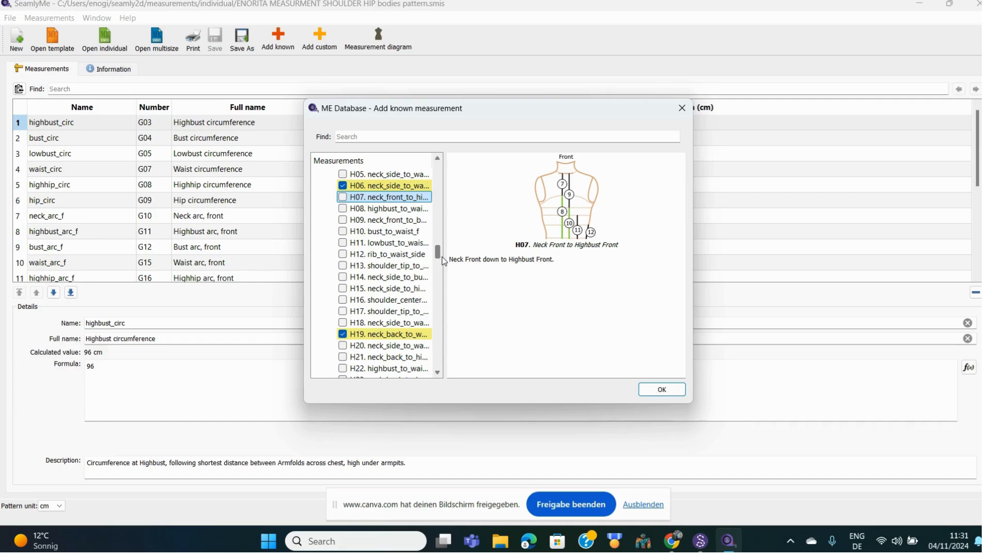
drag(442, 256, 442, 260)
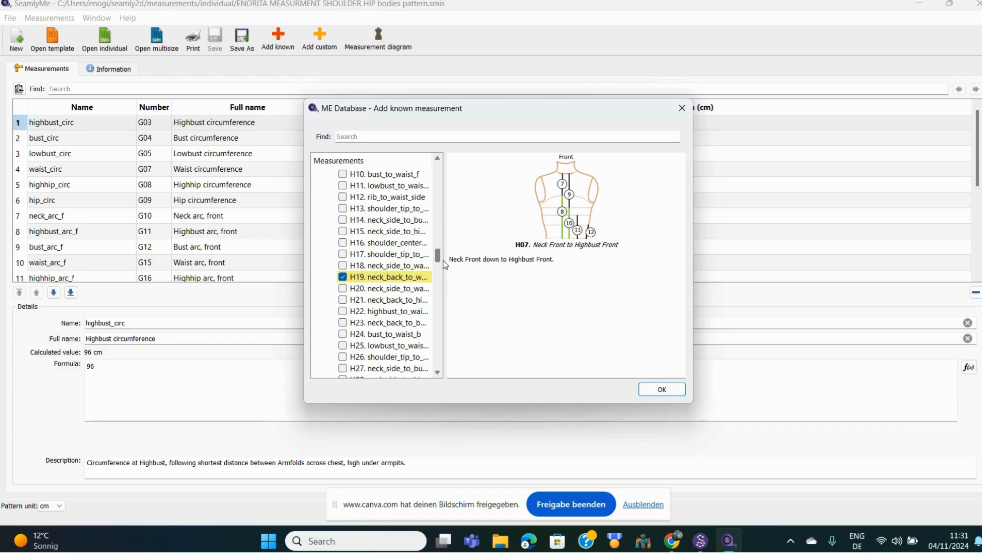
drag(443, 259, 446, 276)
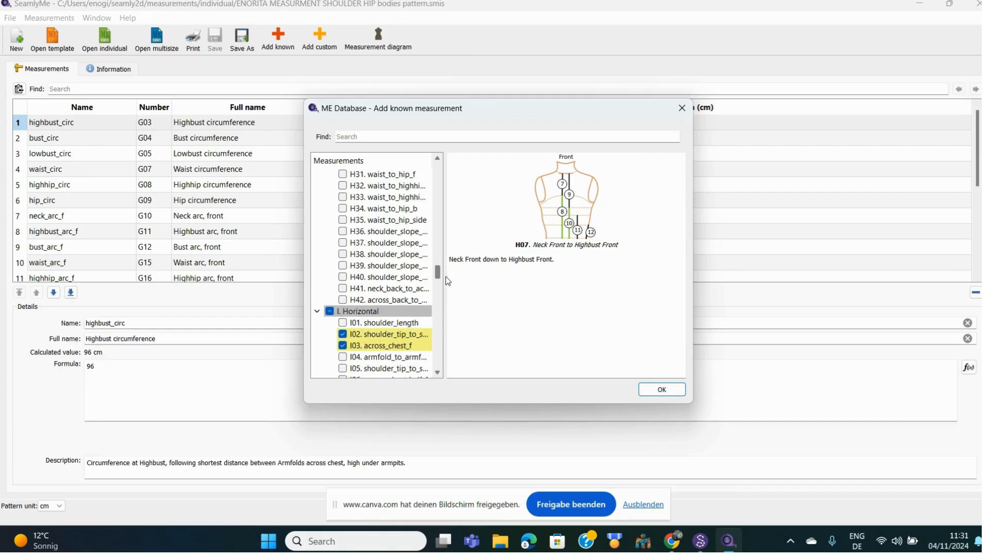
drag(445, 276, 446, 278)
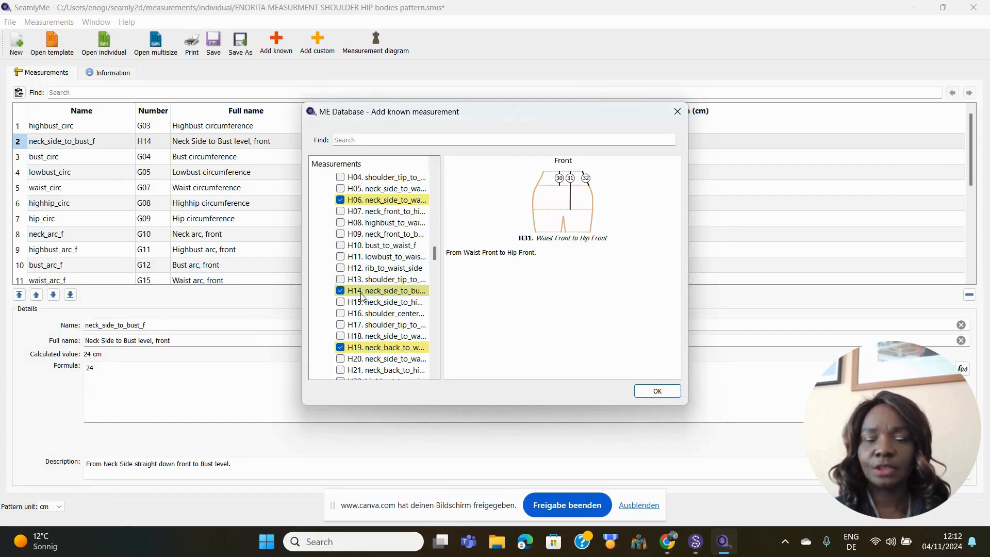
View the H14 Neck Side to Bust level diagram, and mark H31 Waist Front to Hip Front for adding
click(420, 294)
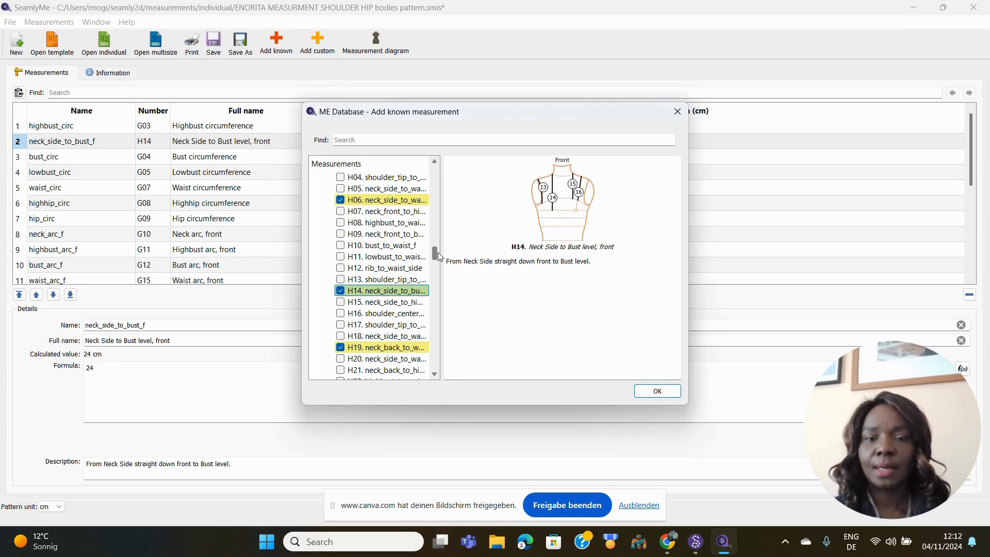
scroll(435, 256, down, 5)
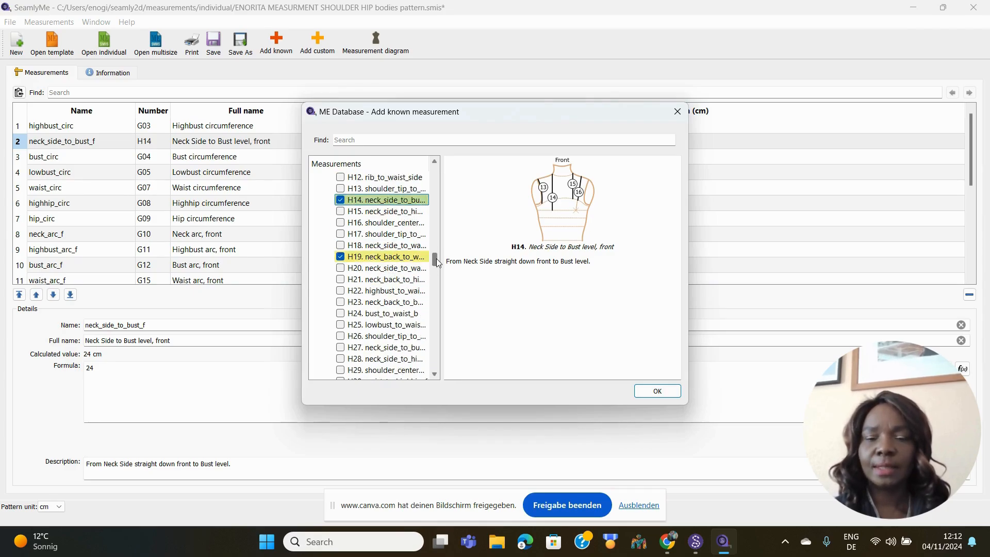
drag(437, 265, 438, 265)
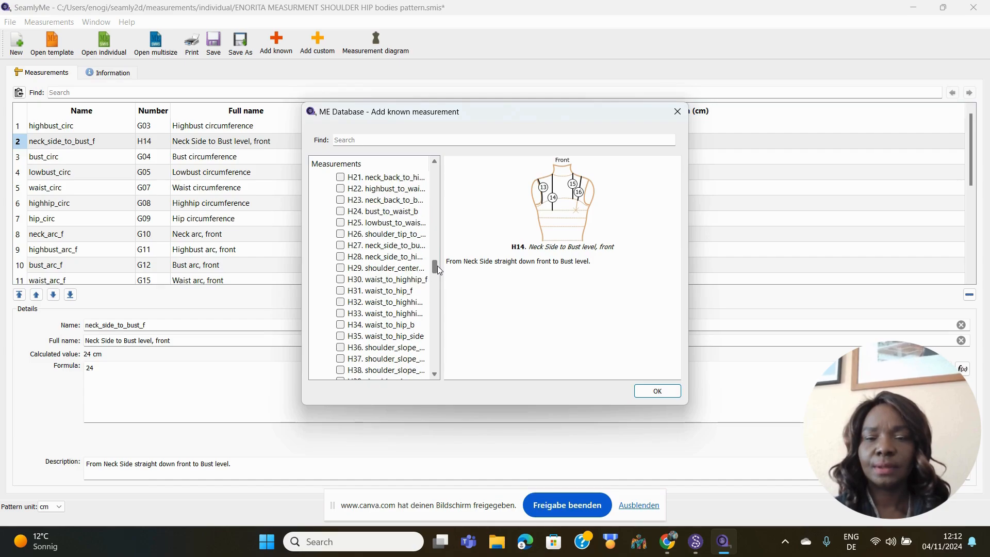
click(369, 292)
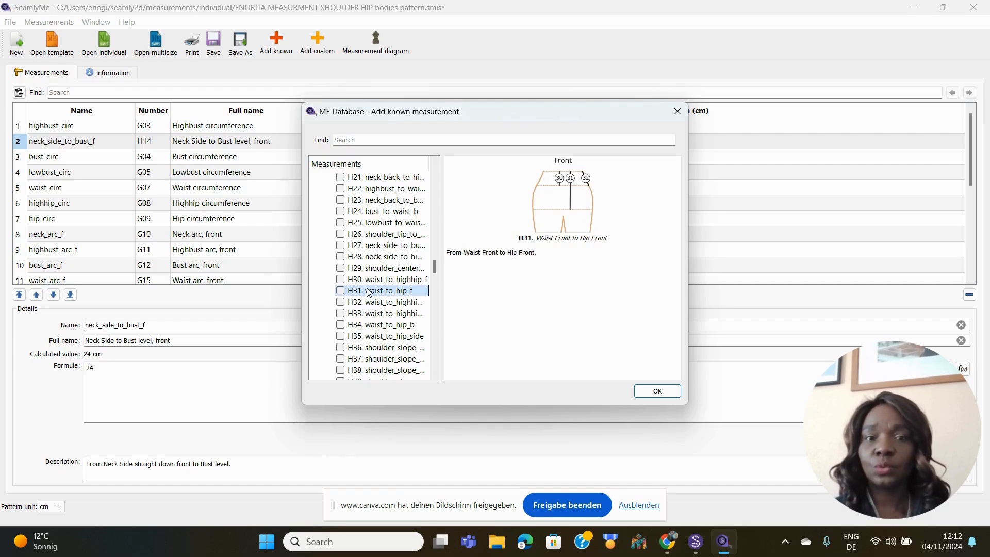
click(340, 291)
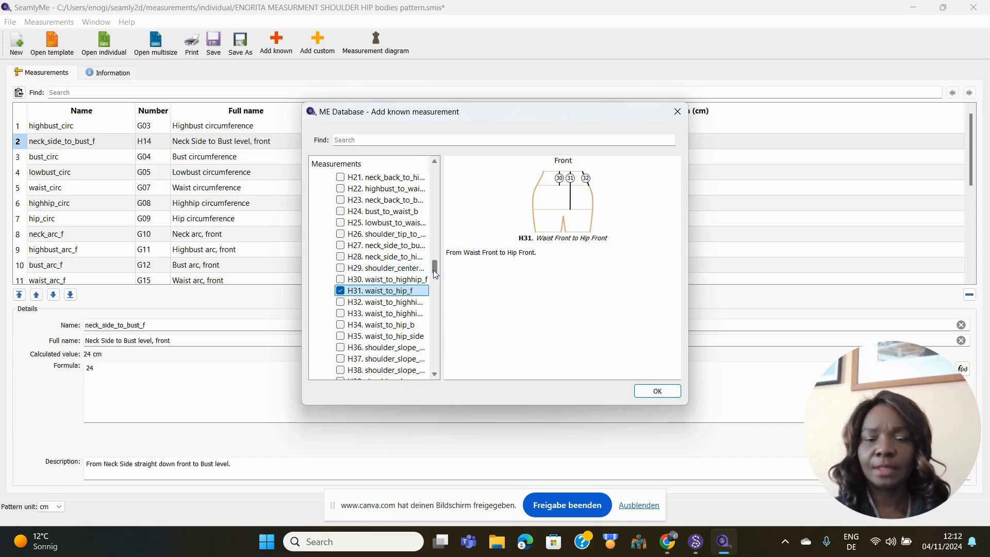
Mark H35 Waist Side to Hip Side and H34 Waist Back to Hip Back, and add the marked measurements to the file
scroll(434, 270, down, 1)
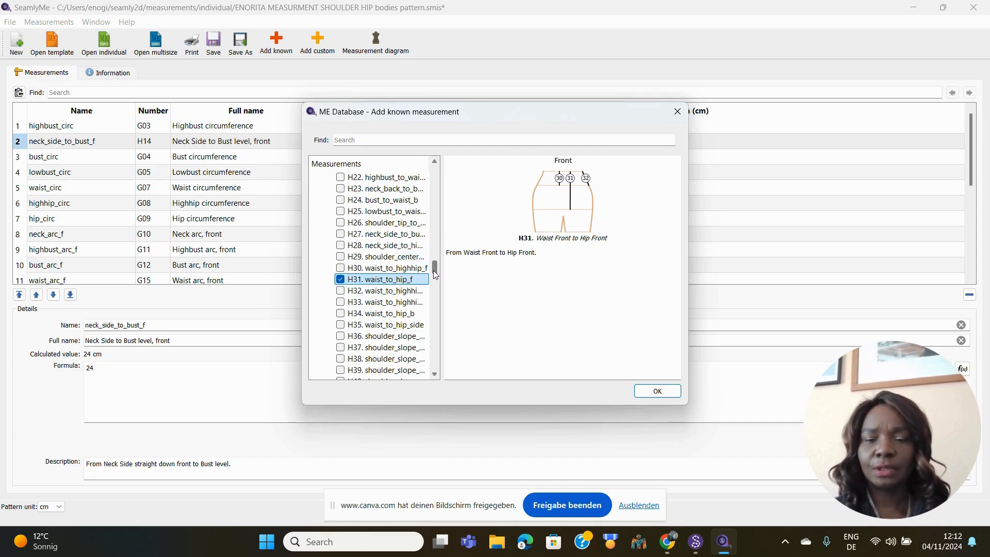
click(362, 327)
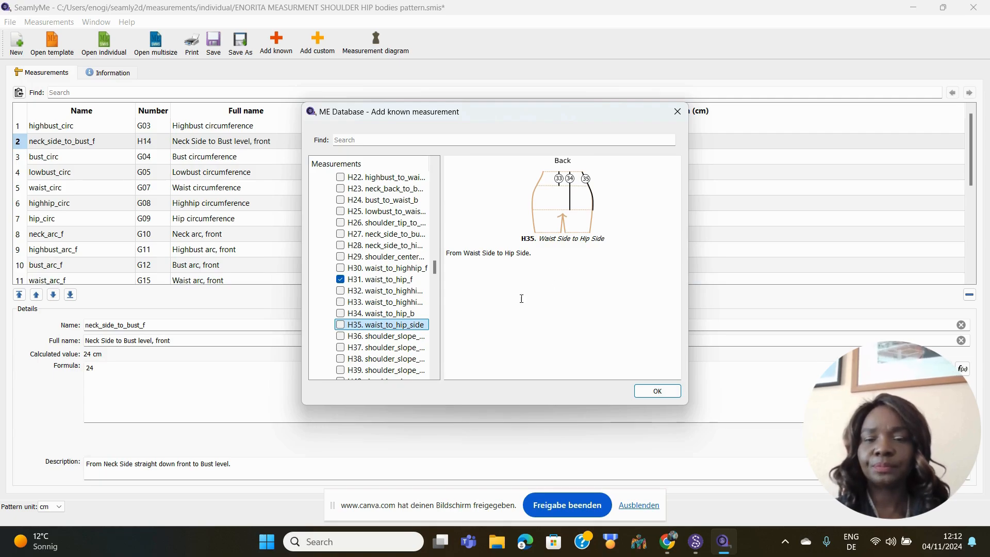
click(340, 325)
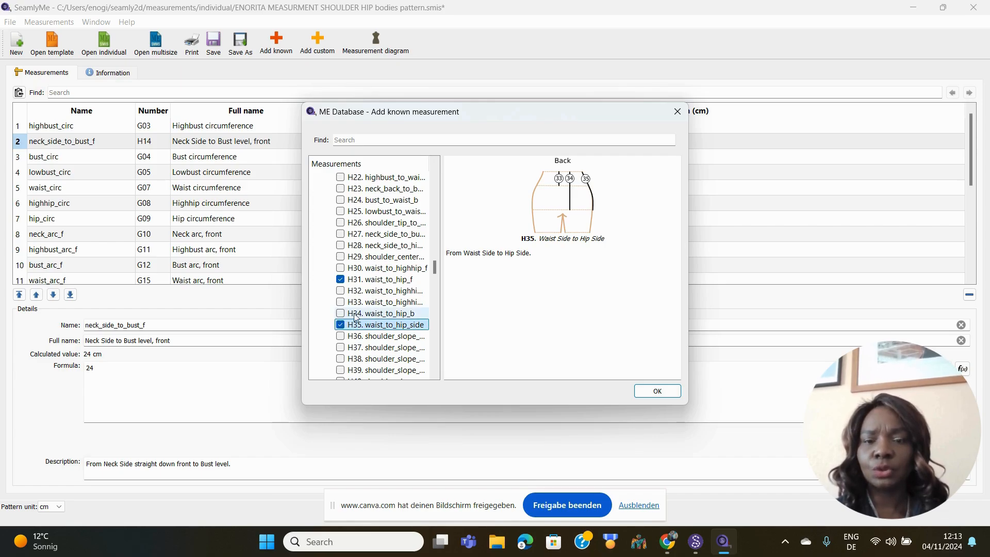
click(381, 314)
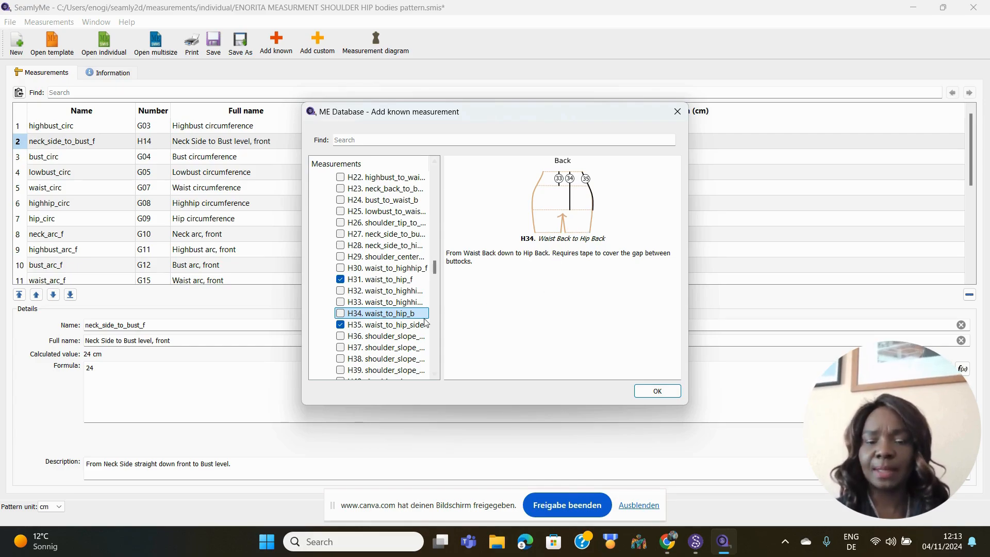
click(341, 314)
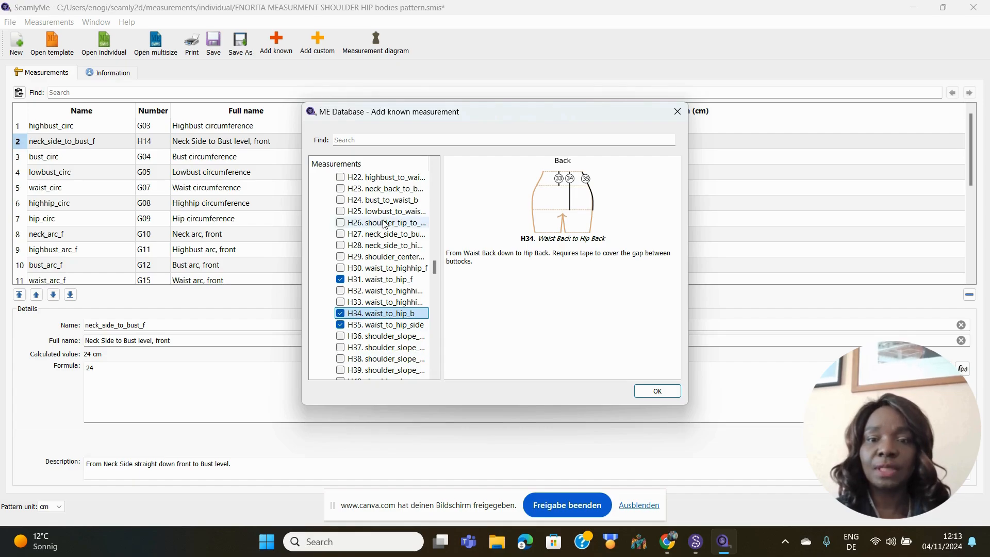
click(657, 391)
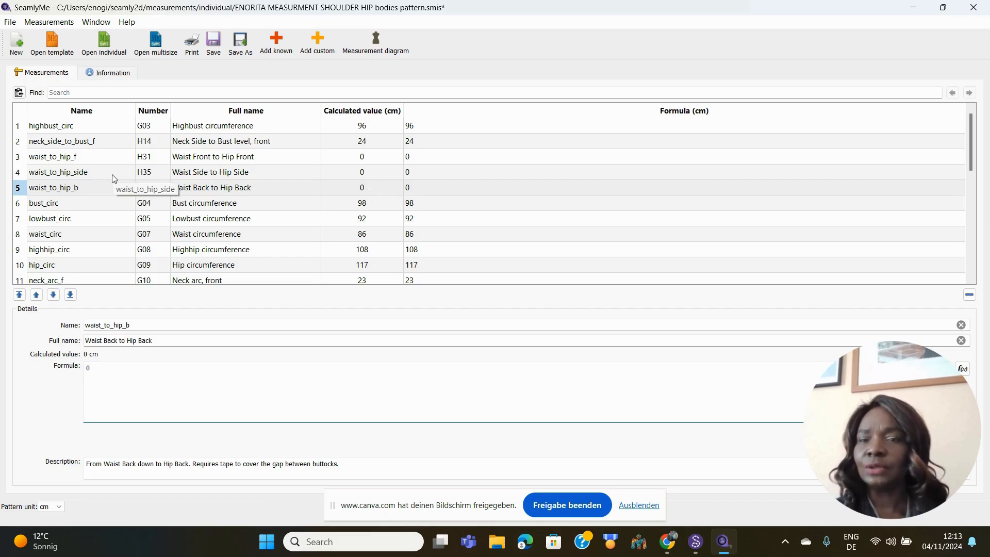
Set the waist_to_hip_f measurement to 22 cm
click(19, 159)
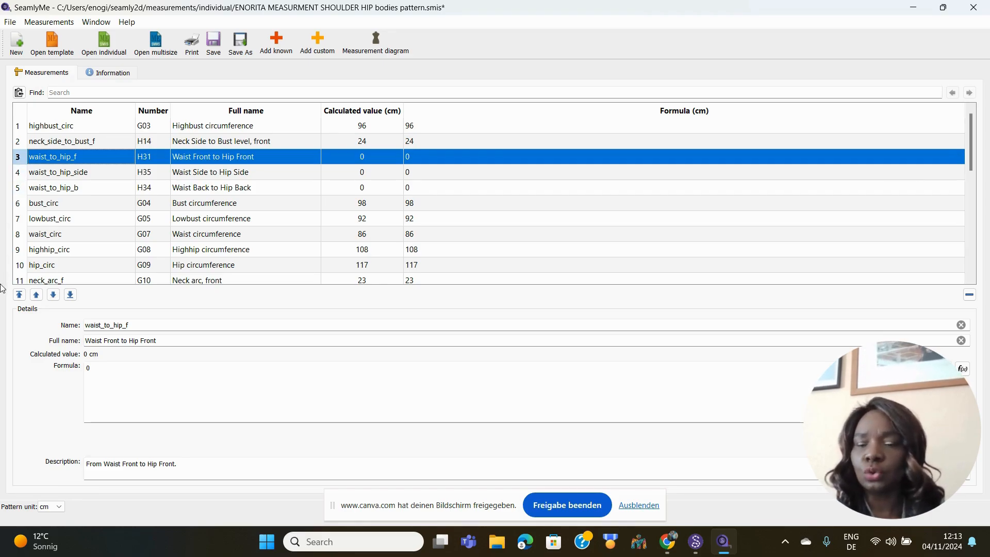
click(96, 370)
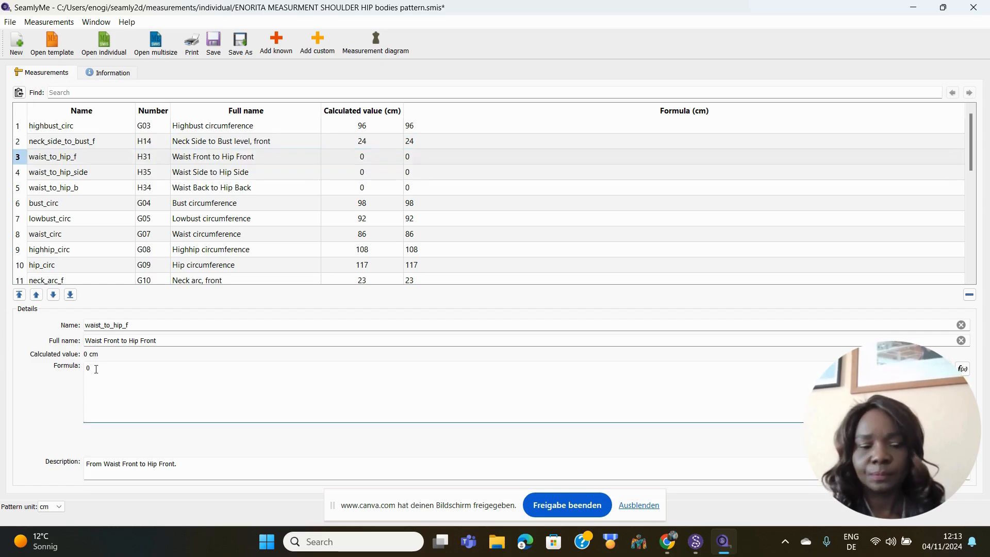
key(BackSpace)
text(22)
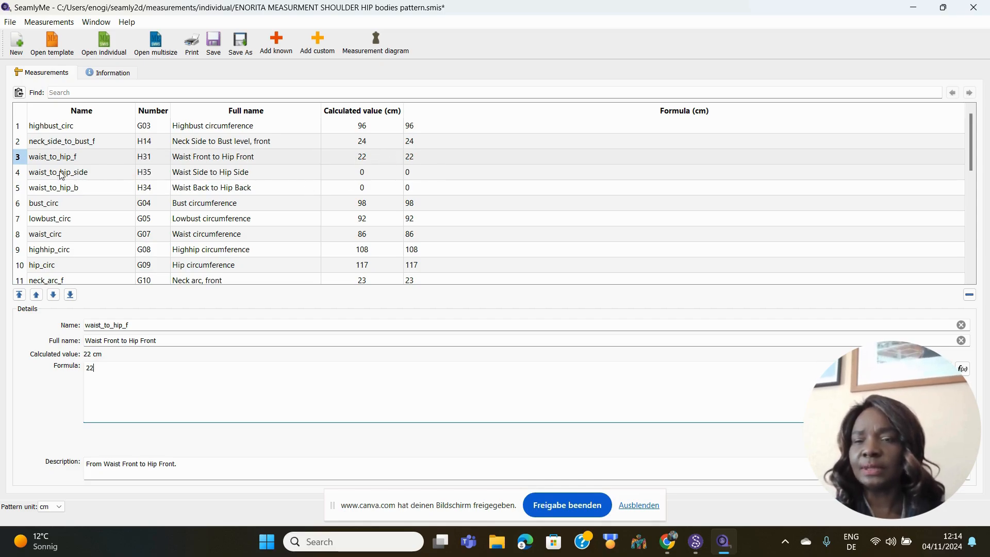
Set the waist_to_hip_side measurement to 27 cm
click(23, 175)
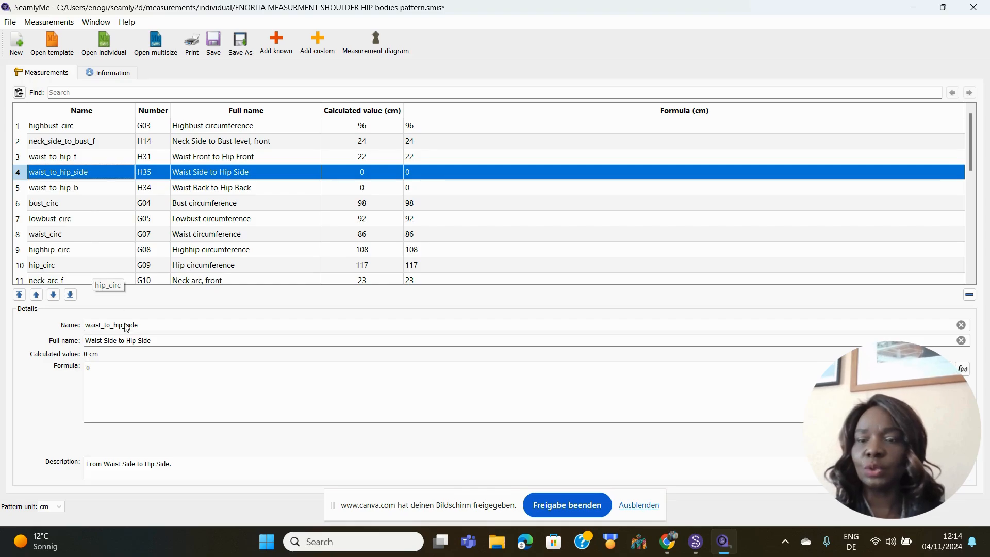
click(91, 368)
key(BackSpace)
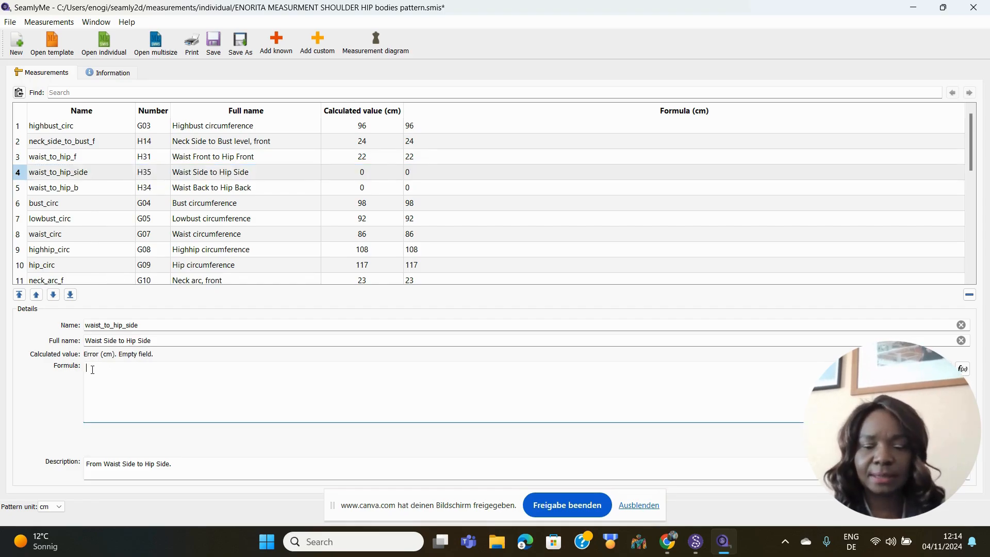
text(27)
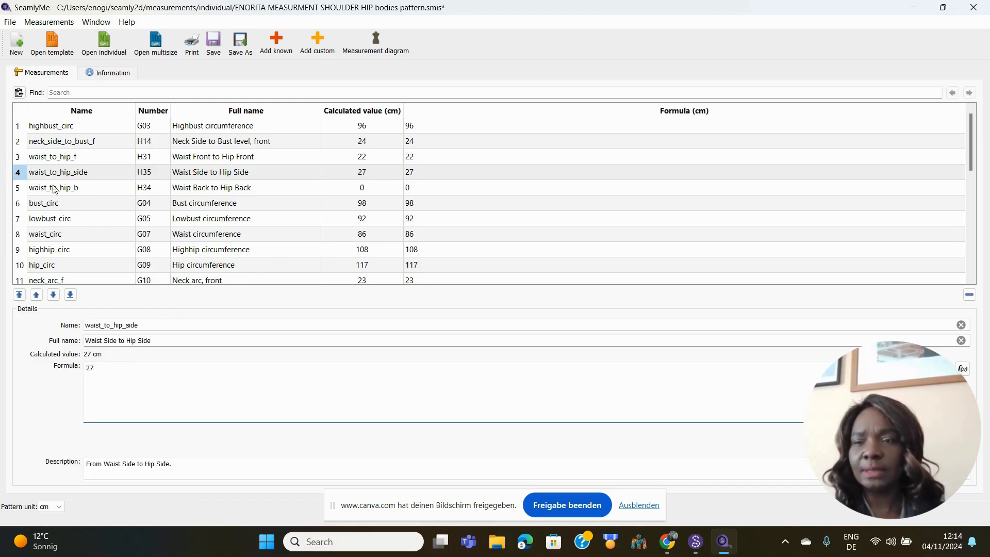
Set the waist_to_hip_b measurement to 25 cm
click(27, 191)
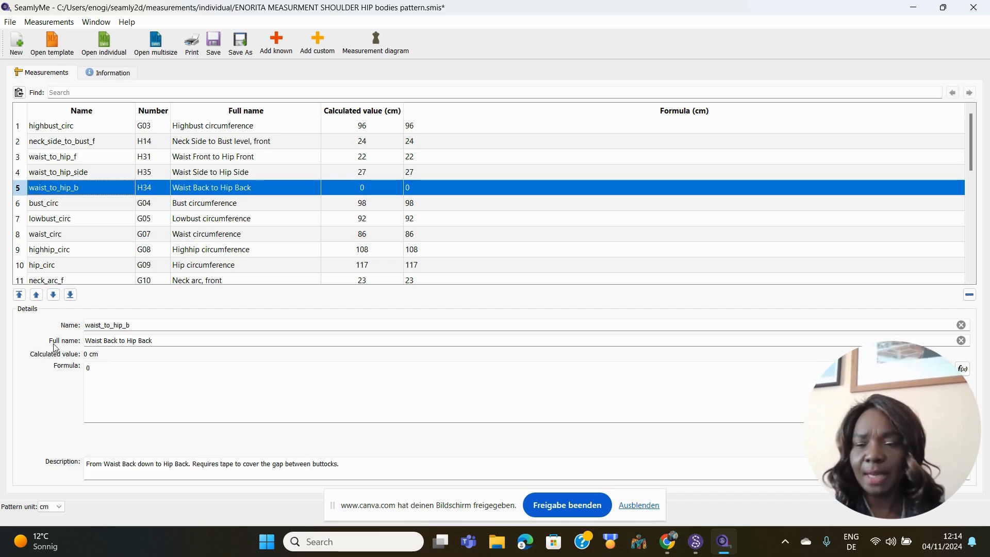
click(92, 370)
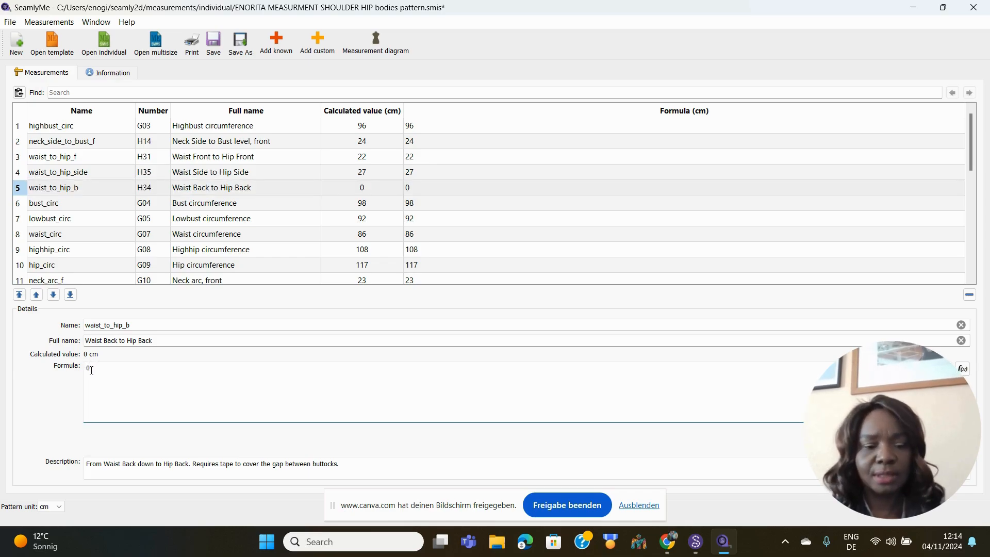
key(BackSpace)
text(25)
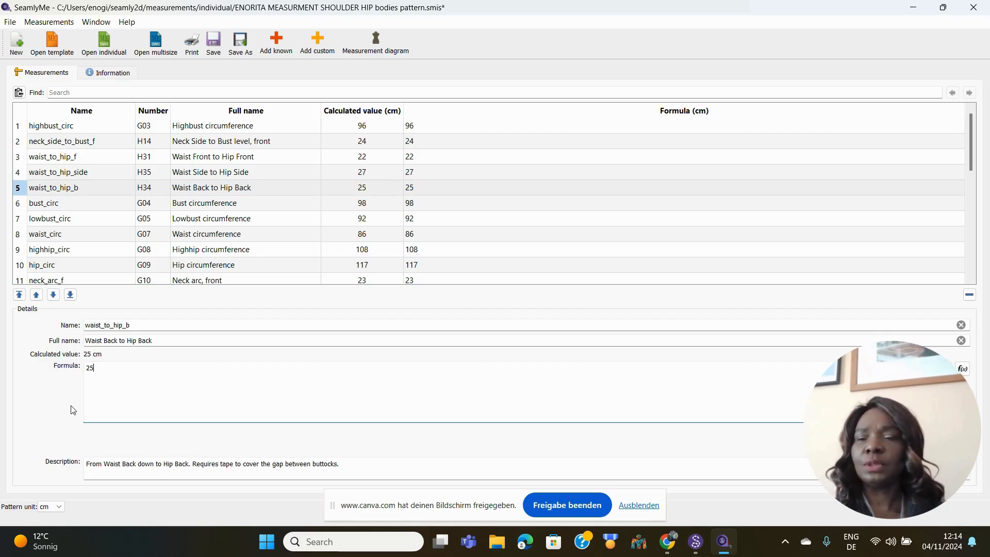
Review the neck_side_to_bust_f and bust_arc_f entries in the measurement table, and save the individual measurement file
click(48, 143)
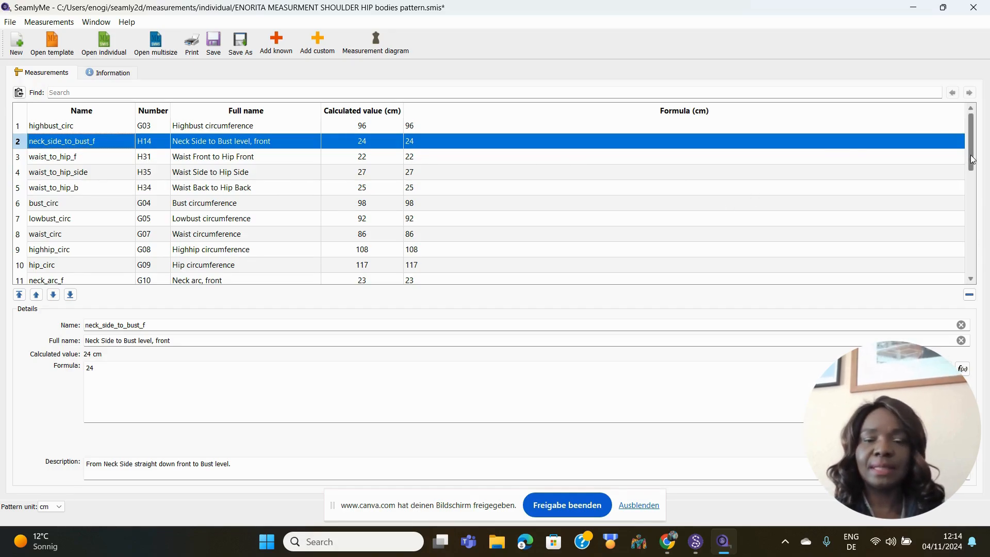
drag(972, 159, 974, 185)
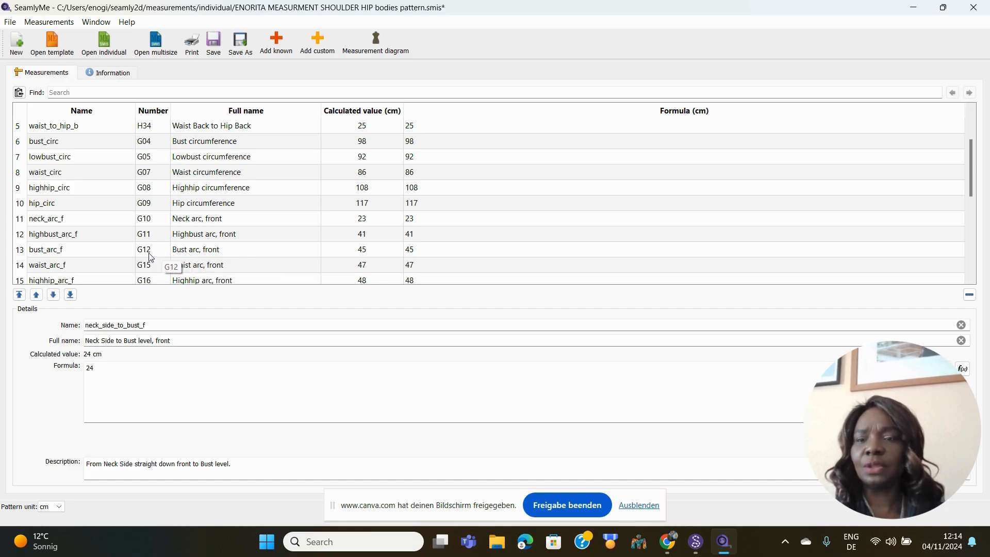
click(20, 250)
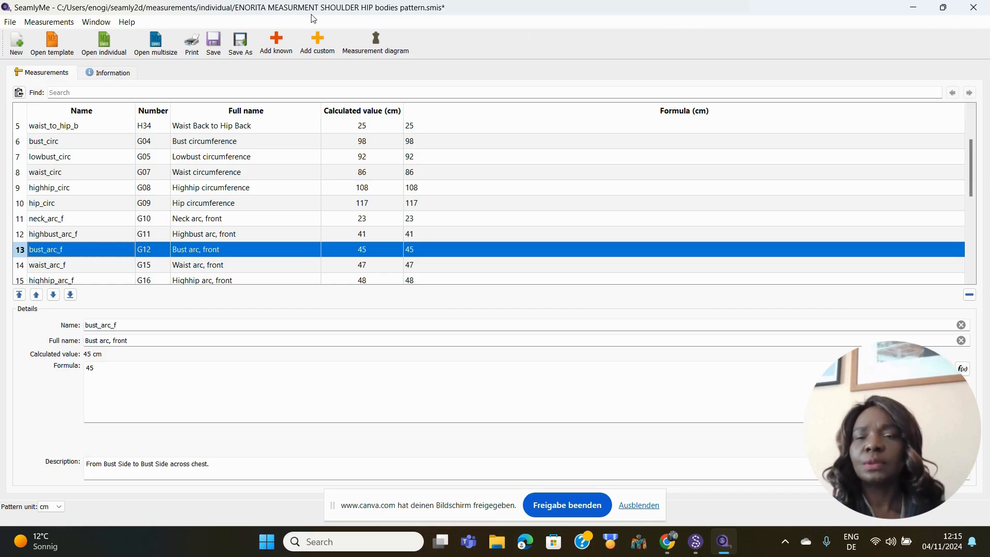
click(213, 46)
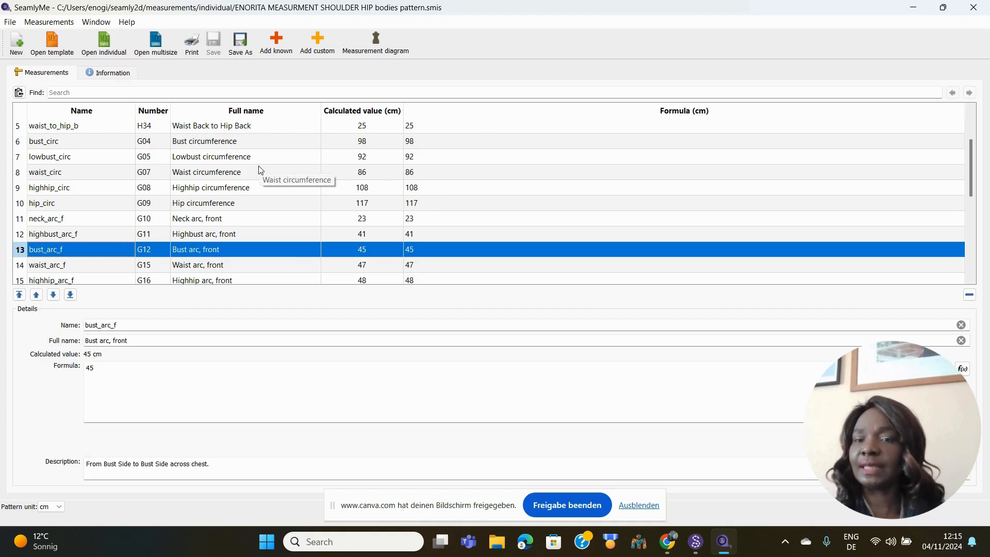
click(200, 129)
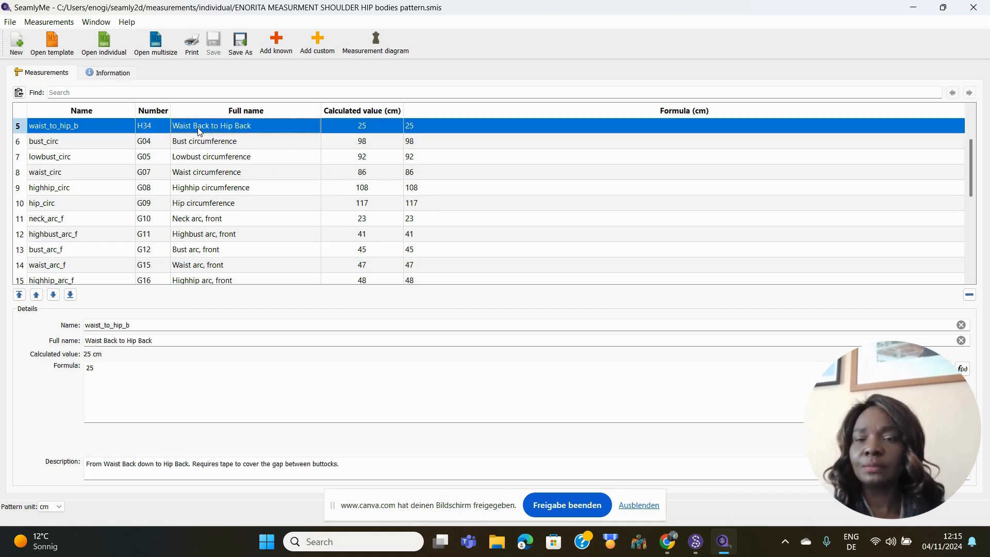